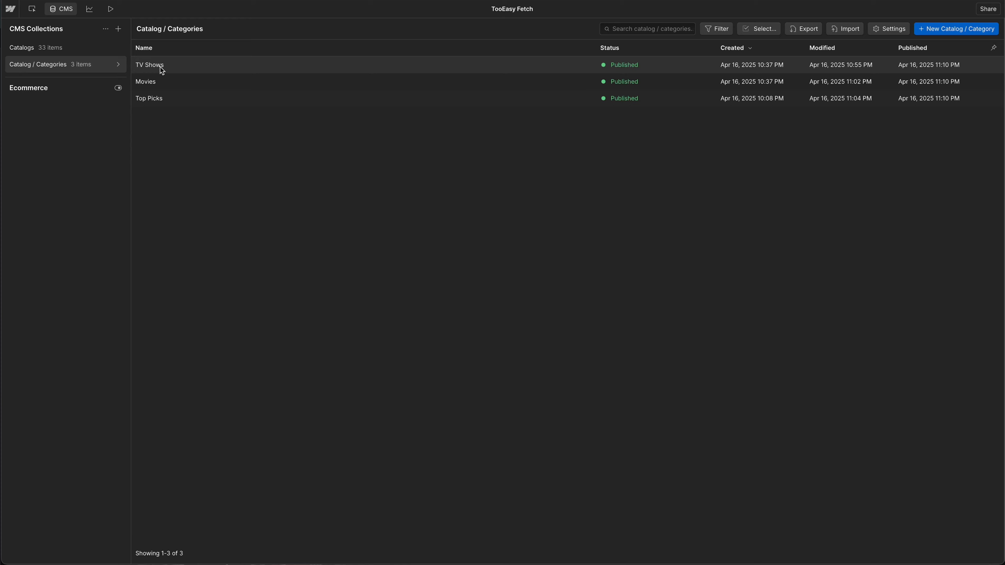
Review the catalog items referenced by the TV Shows, Movies and Top Picks categories.
{"action": "left_click", "coordinate": [160, 68]}
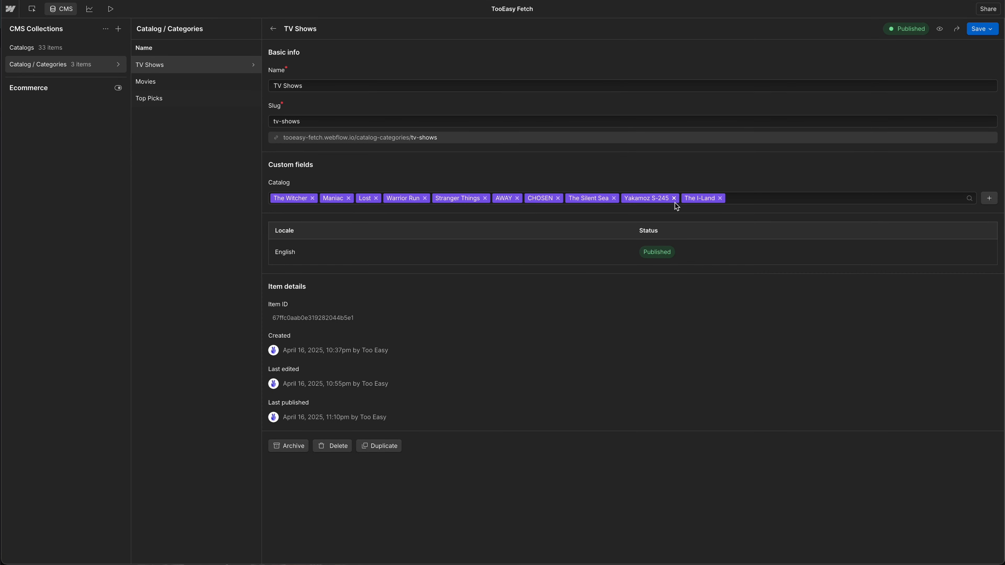
{"action": "left_click", "coordinate": [165, 81]}
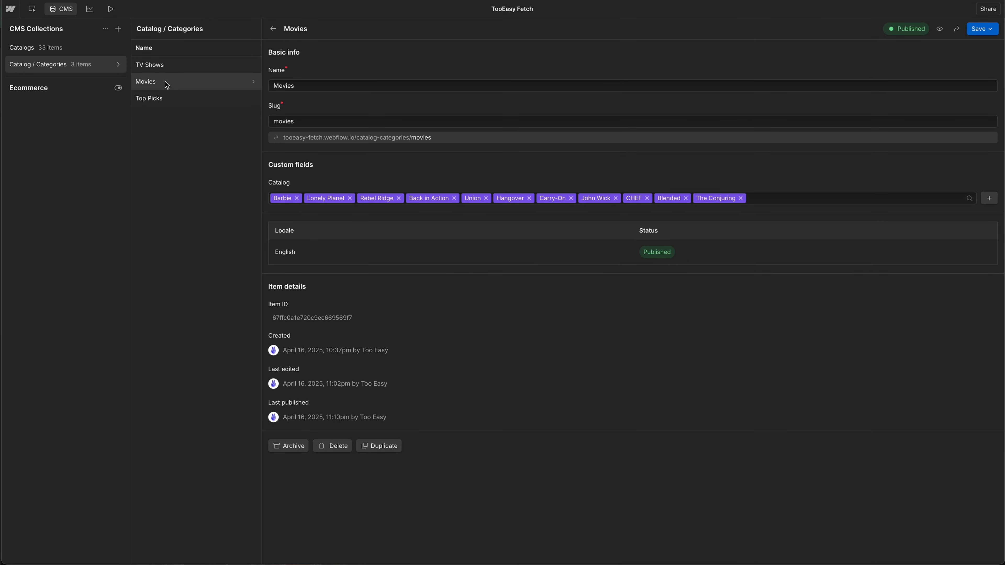
{"action": "left_click", "coordinate": [172, 97]}
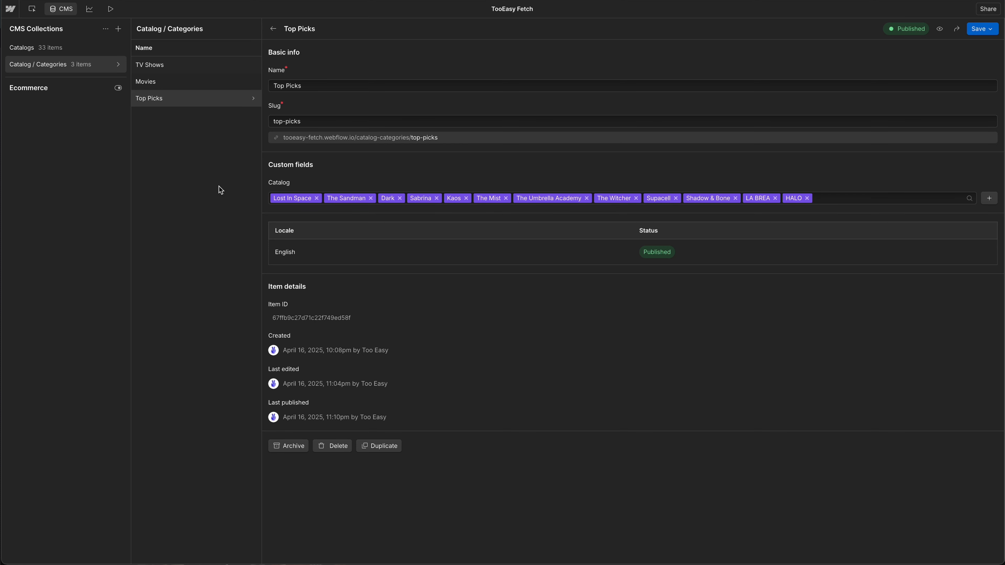
{"action": "left_click", "coordinate": [73, 10]}
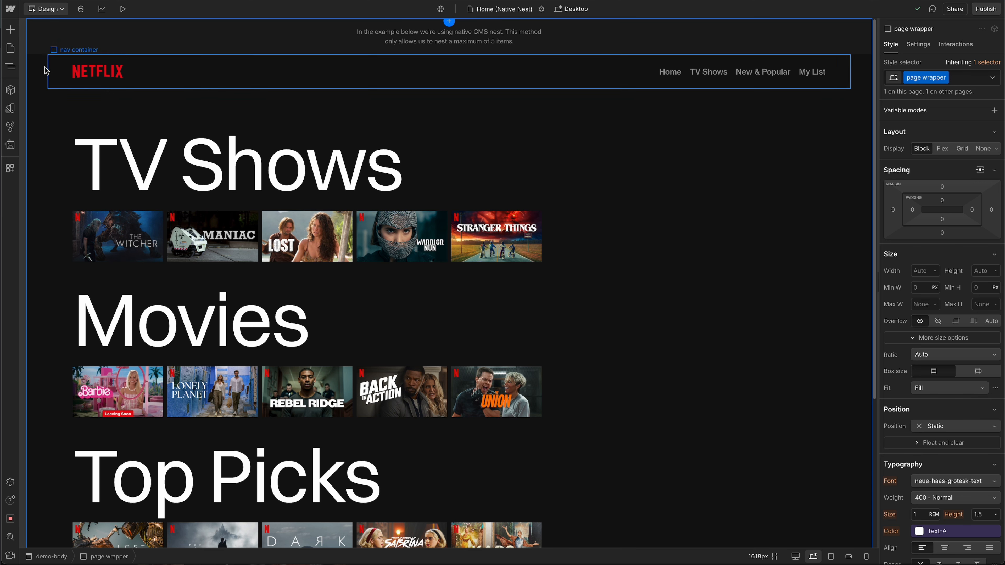
Open the static Home page, select the fetch content div block under TV Shows, and keep the element tree pinned open.
{"action": "left_click", "coordinate": [10, 48]}
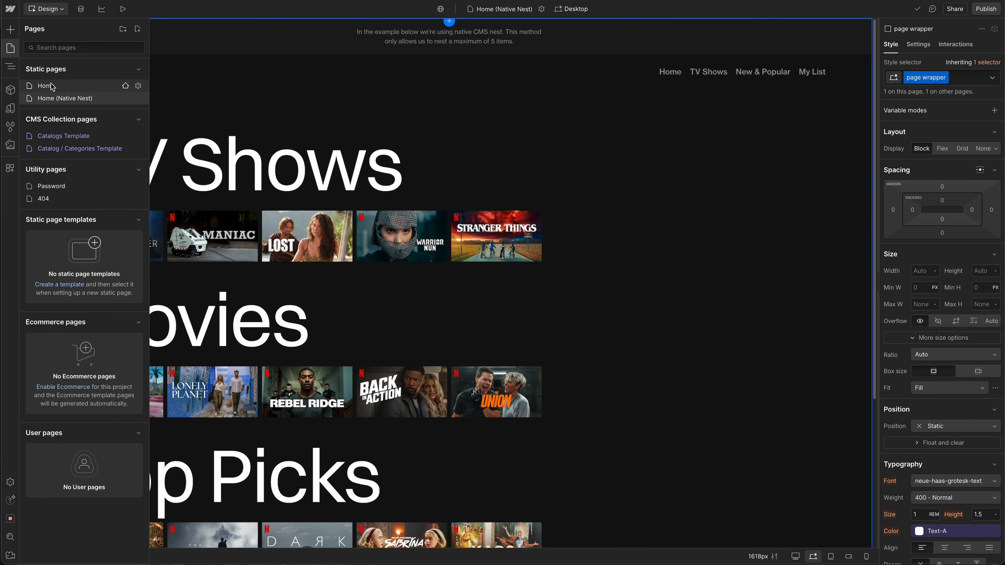
{"action": "left_click", "coordinate": [53, 87]}
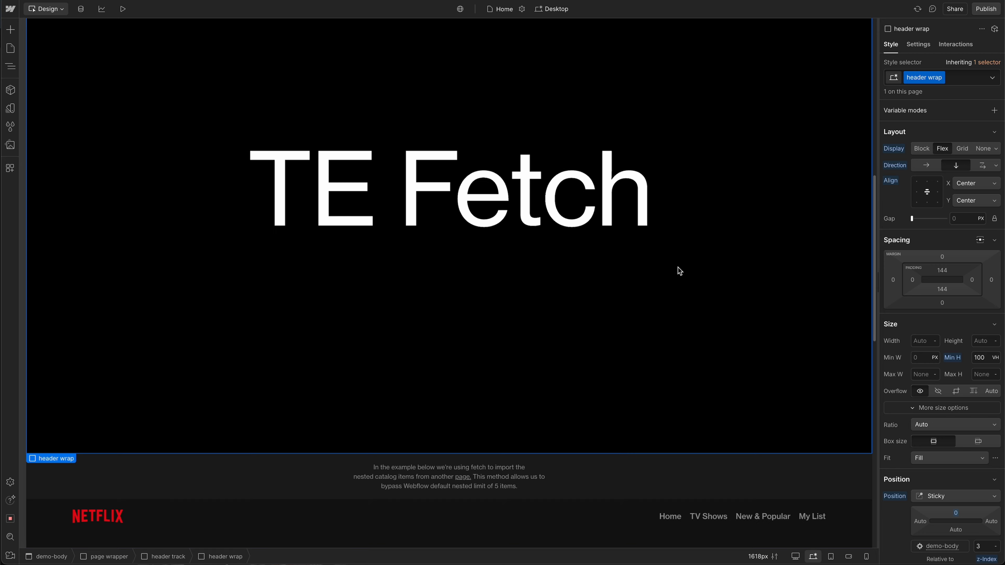
{"action": "scroll", "coordinate": [601, 236], "scroll_direction": "down", "scroll_amount": 10}
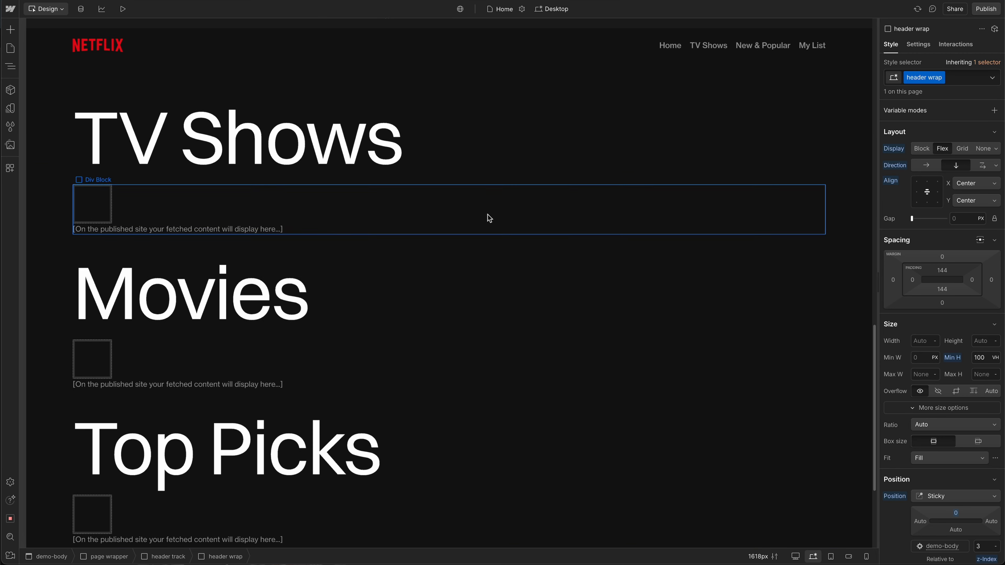
{"action": "left_click", "coordinate": [307, 186]}
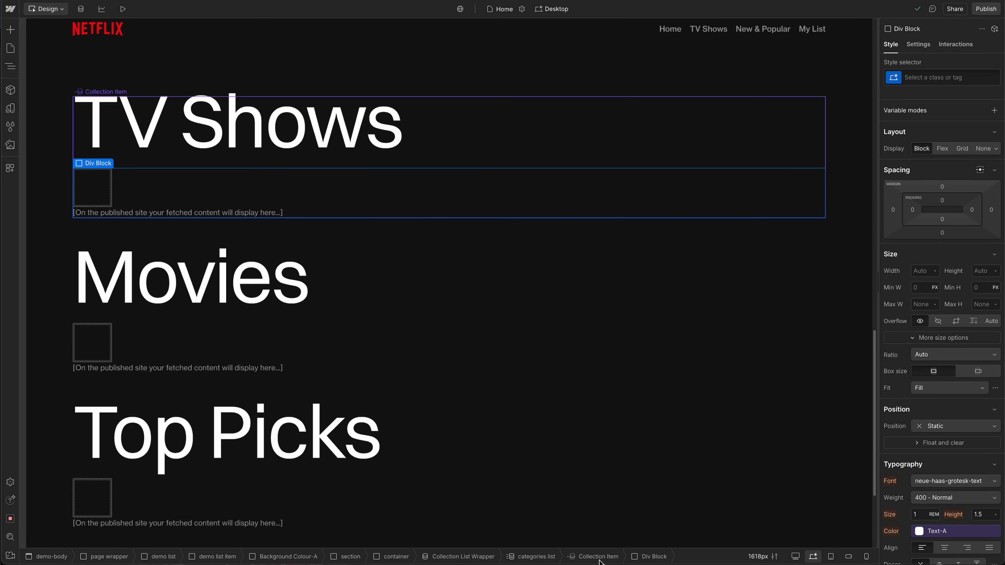
{"action": "left_click", "coordinate": [10, 66]}
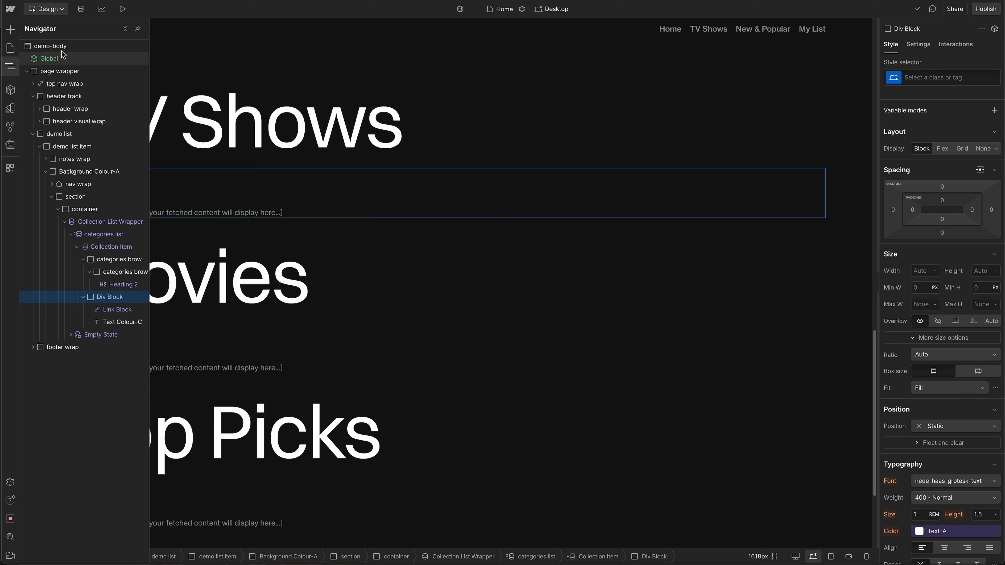
{"action": "left_click", "coordinate": [138, 30]}
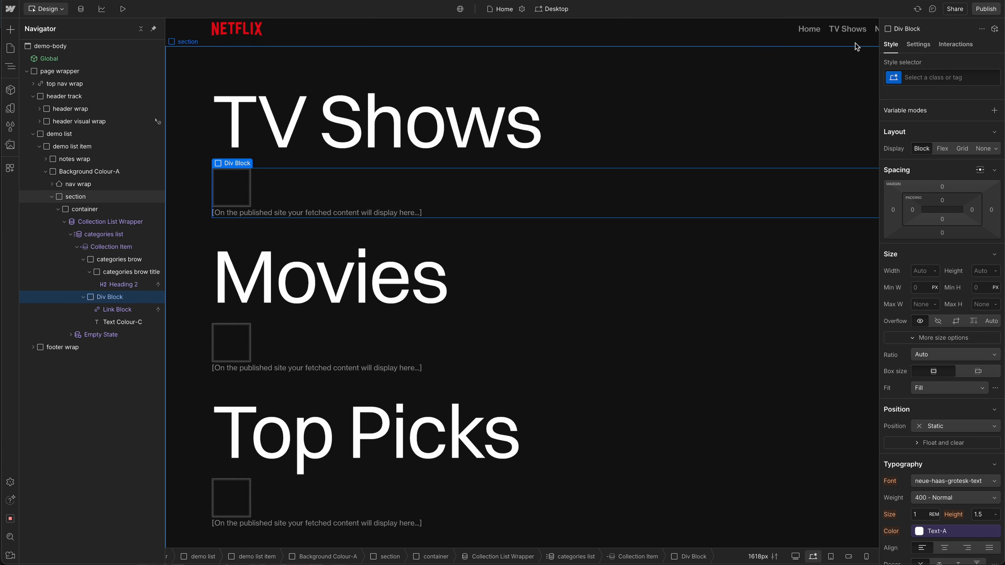
Inspect the div block's te-fetch and te-fetch-target custom attributes, plus the custom attribute on its nested link block.
{"action": "left_click", "coordinate": [922, 44]}
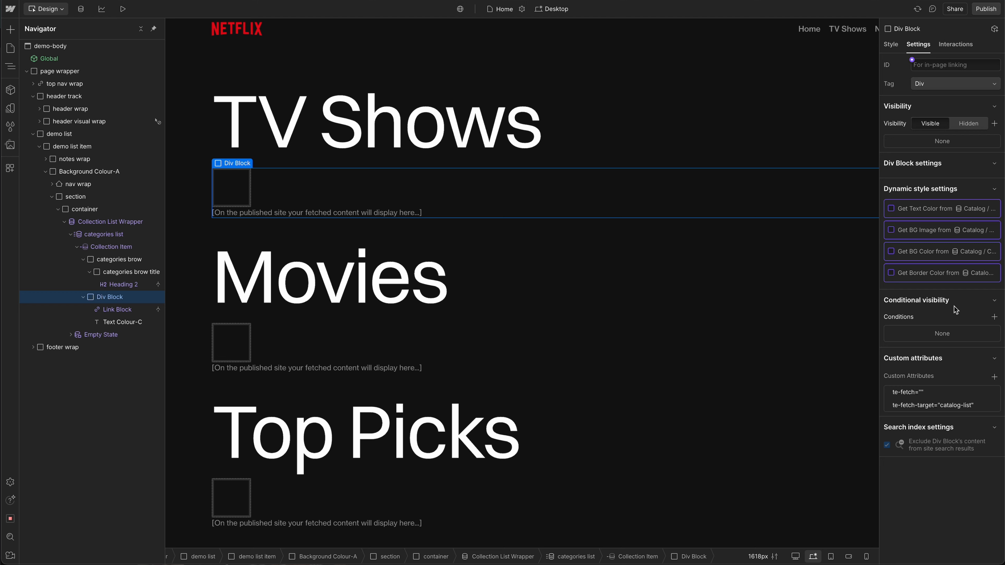
{"action": "left_click", "coordinate": [923, 394]}
{"action": "left_click_drag", "start_coordinate": [940, 411], "coordinate": [911, 413]}
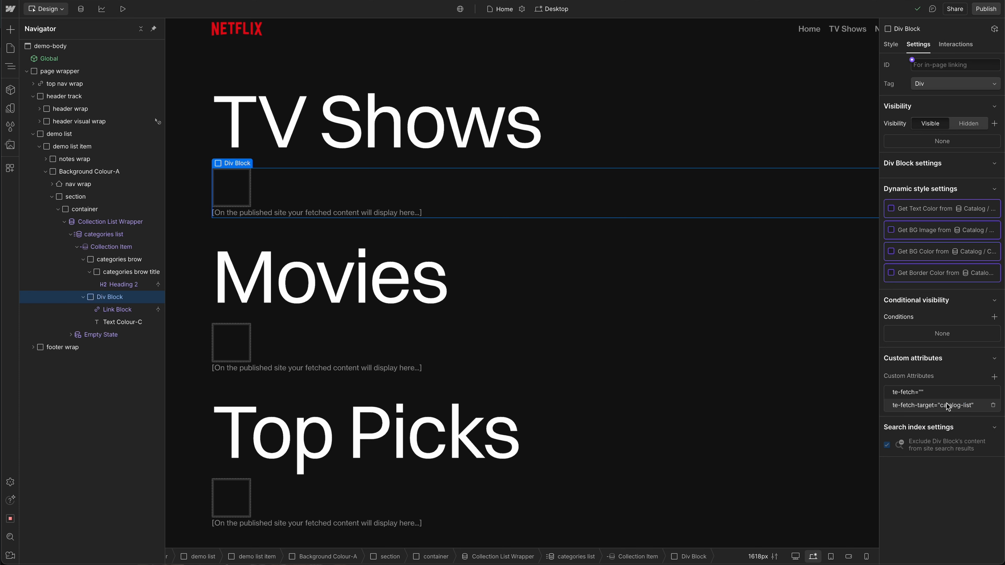
{"action": "left_click", "coordinate": [948, 407]}
{"action": "left_click_drag", "start_coordinate": [960, 426], "coordinate": [905, 429]}
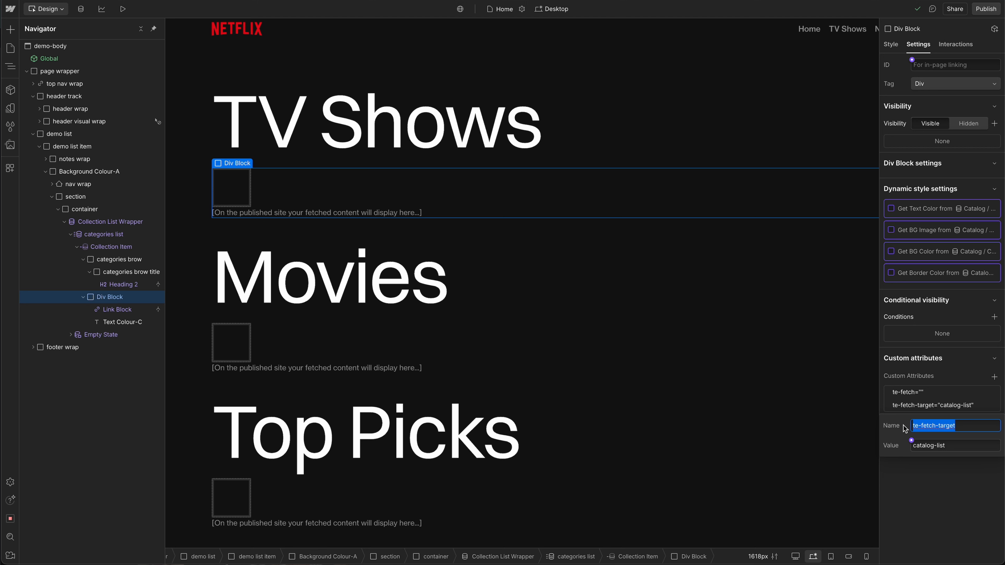
{"action": "left_click", "coordinate": [958, 446]}
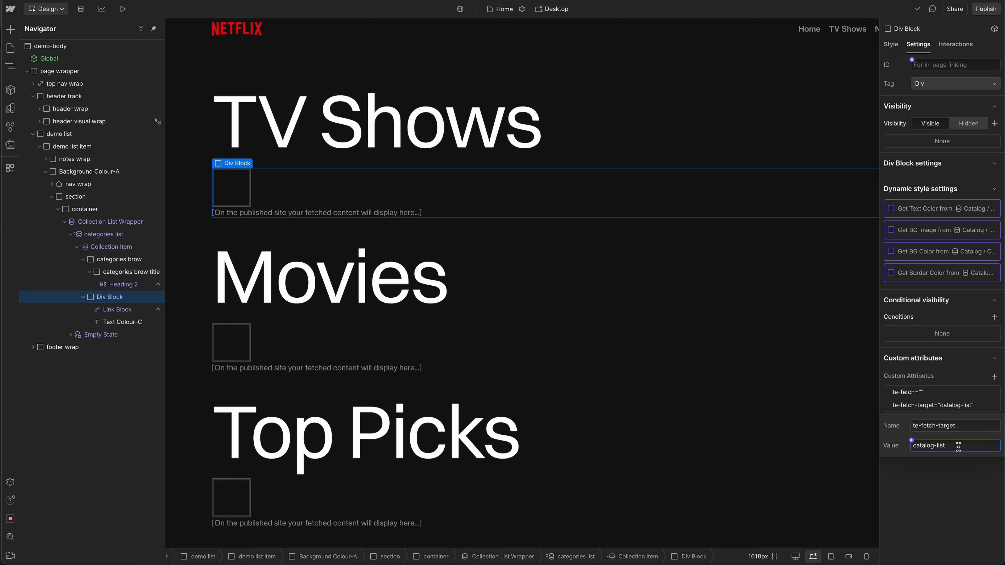
{"action": "left_click", "coordinate": [960, 487]}
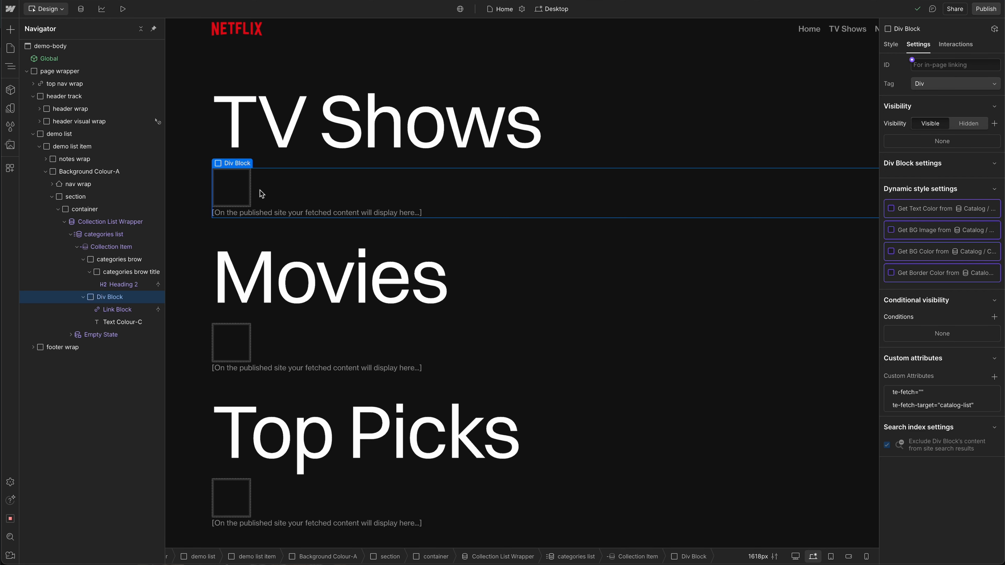
{"action": "left_click", "coordinate": [247, 190]}
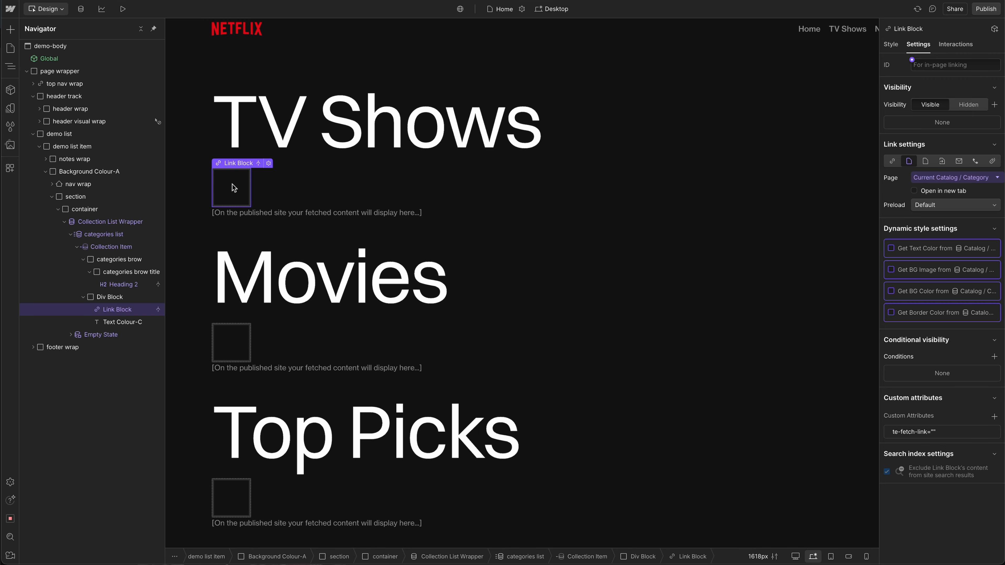
Open the Catalog / Categories Template page and add a div block with the class fetch.
{"action": "left_click", "coordinate": [10, 48]}
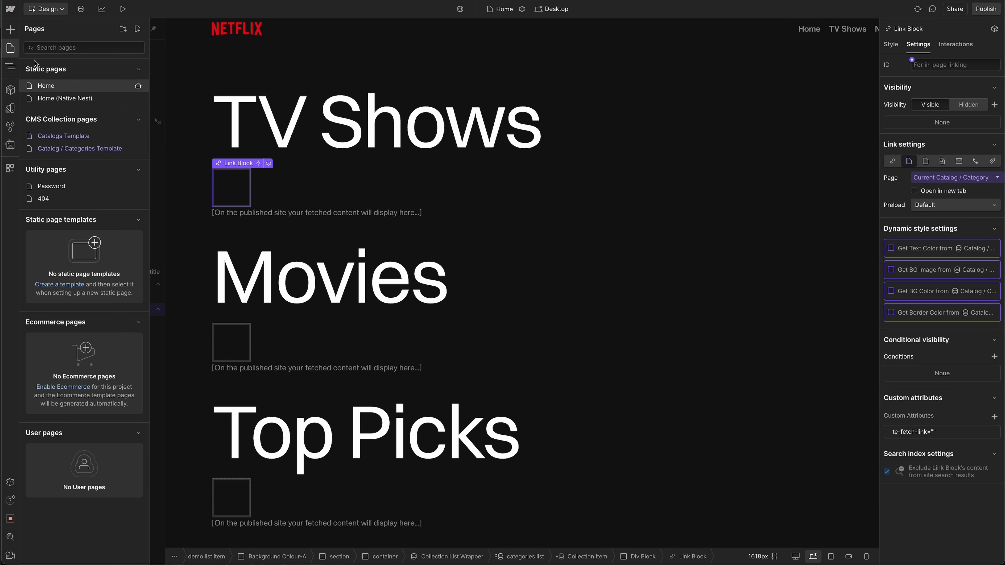
{"action": "left_click", "coordinate": [90, 150]}
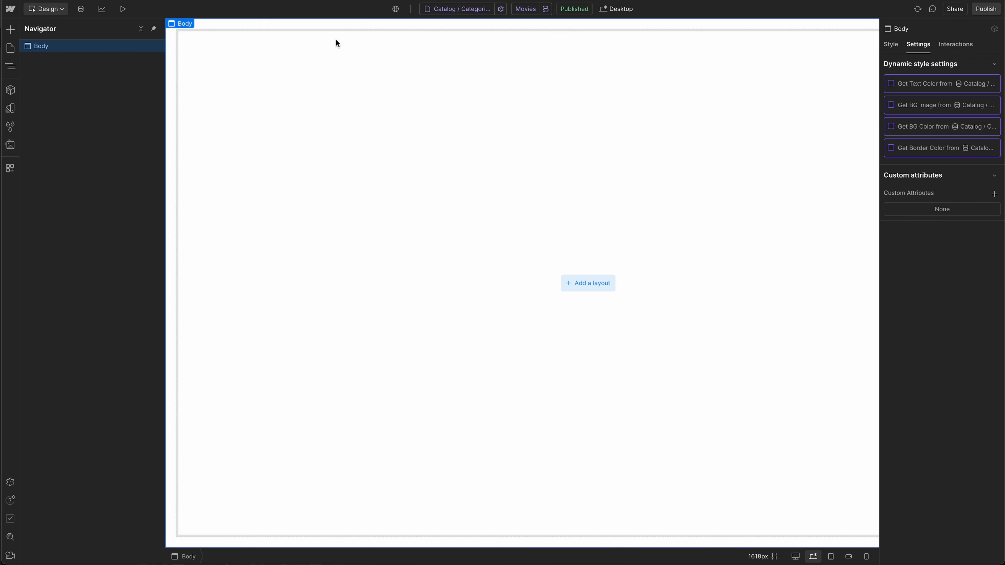
{"action": "left_click", "coordinate": [10, 29]}
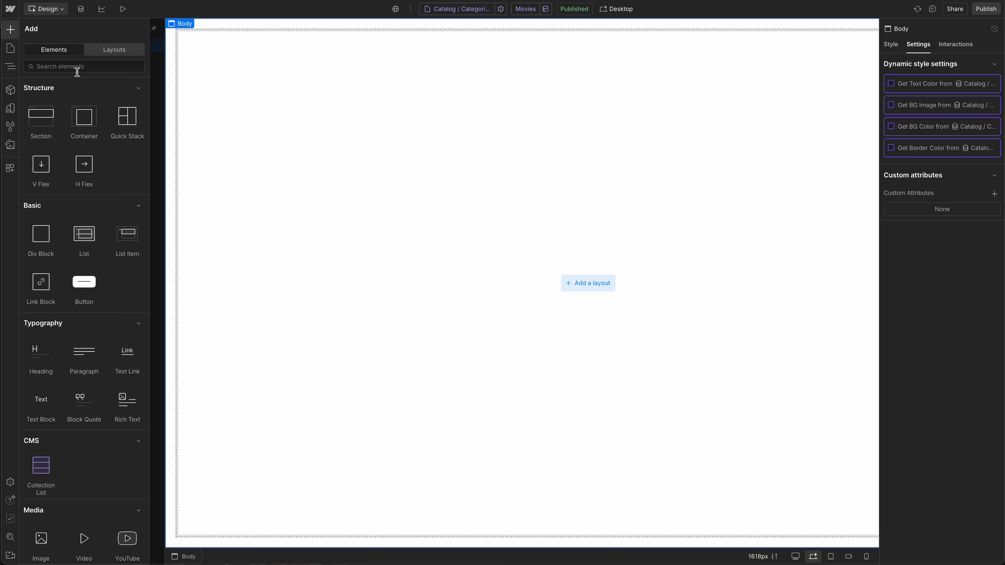
{"action": "left_click", "coordinate": [43, 247]}
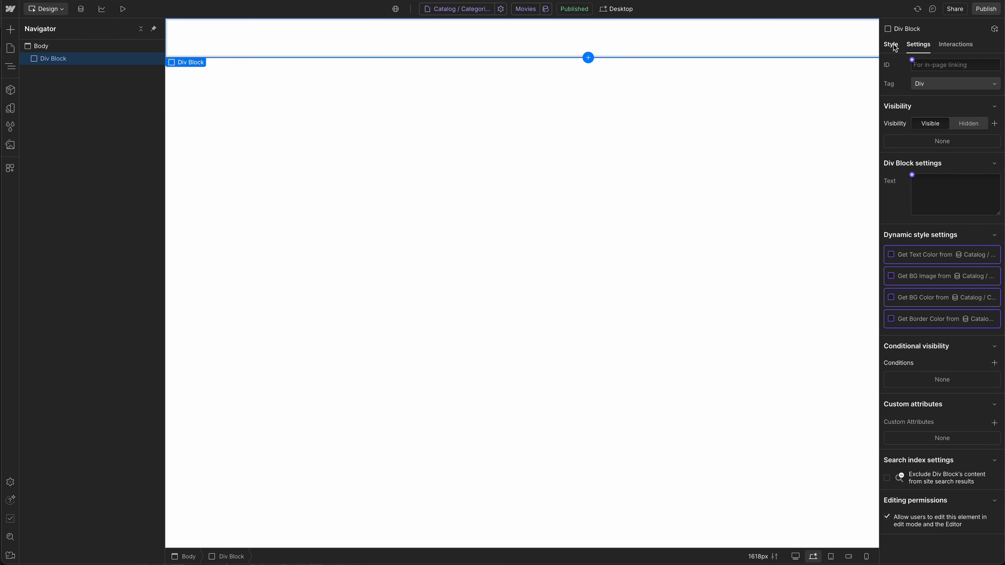
{"action": "left_click", "coordinate": [891, 44]}
{"action": "left_click", "coordinate": [936, 78]}
{"action": "type", "text": "fetch"}
{"action": "key", "text": "Return"}
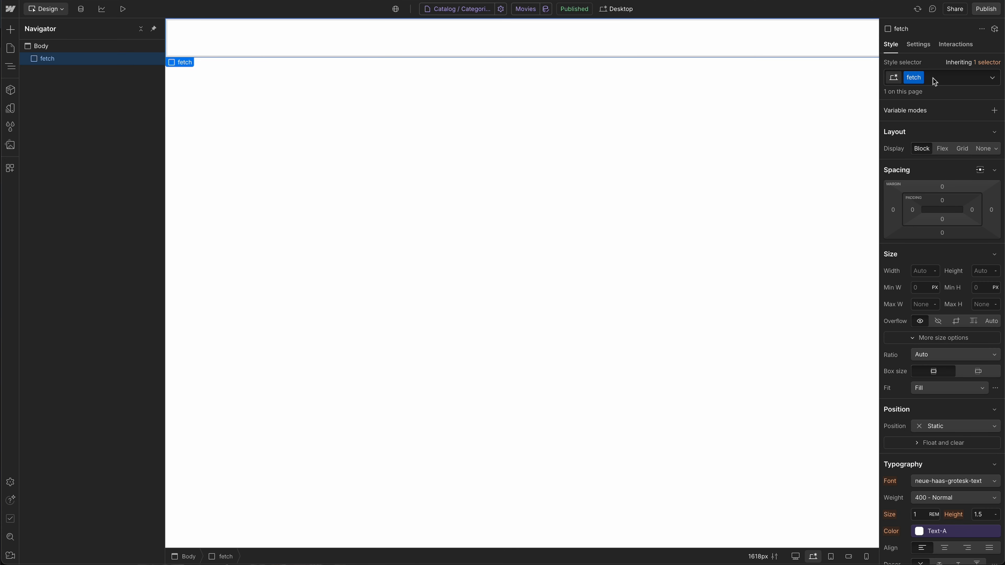
Add a Collection List inside the fetch div and set its source to the Catalog multi-reference field.
{"action": "left_click", "coordinate": [11, 29]}
{"action": "scroll", "coordinate": [50, 395], "scroll_direction": "down", "scroll_amount": 2}
{"action": "left_click", "coordinate": [41, 415]}
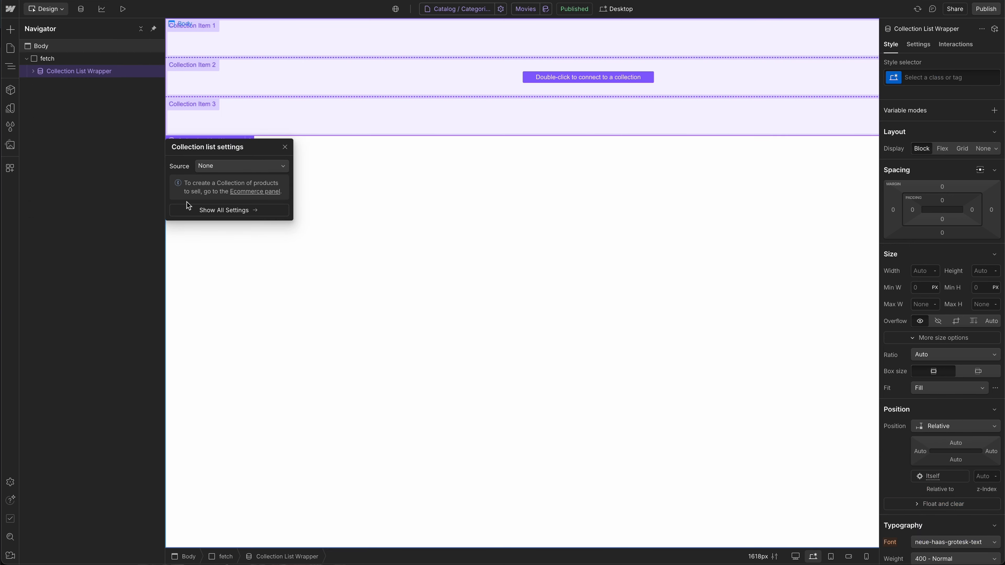
{"action": "left_click", "coordinate": [918, 45]}
{"action": "left_click", "coordinate": [942, 179]}
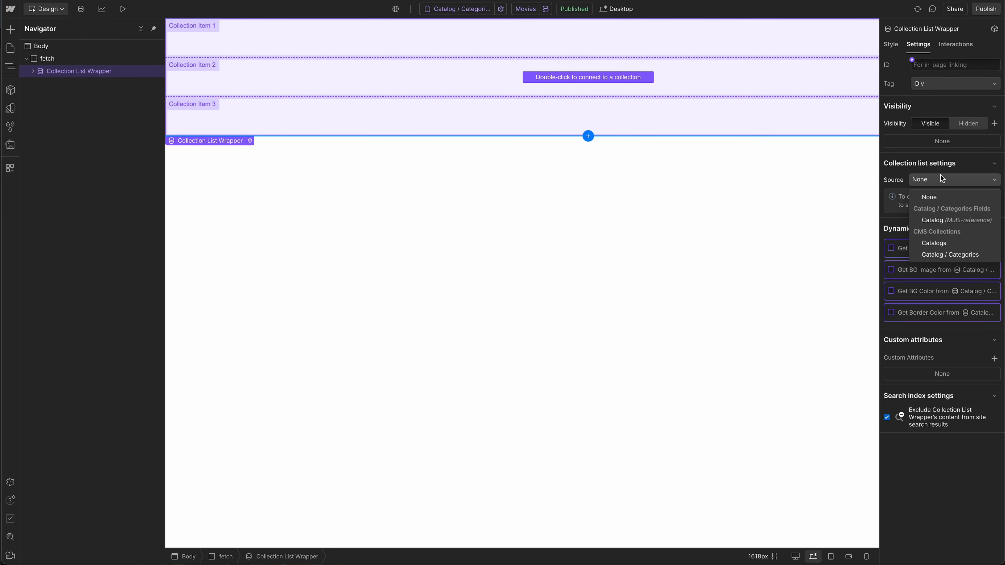
{"action": "left_click", "coordinate": [956, 221]}
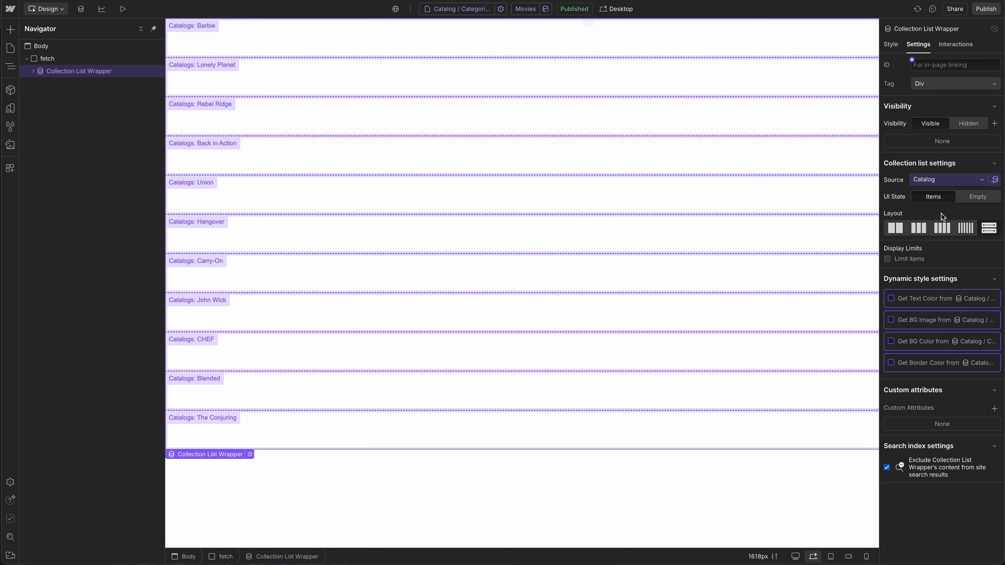
Expand the Collection List Wrapper and preview the template with the TV Shows and Top Picks category items.
{"action": "left_click", "coordinate": [33, 71]}
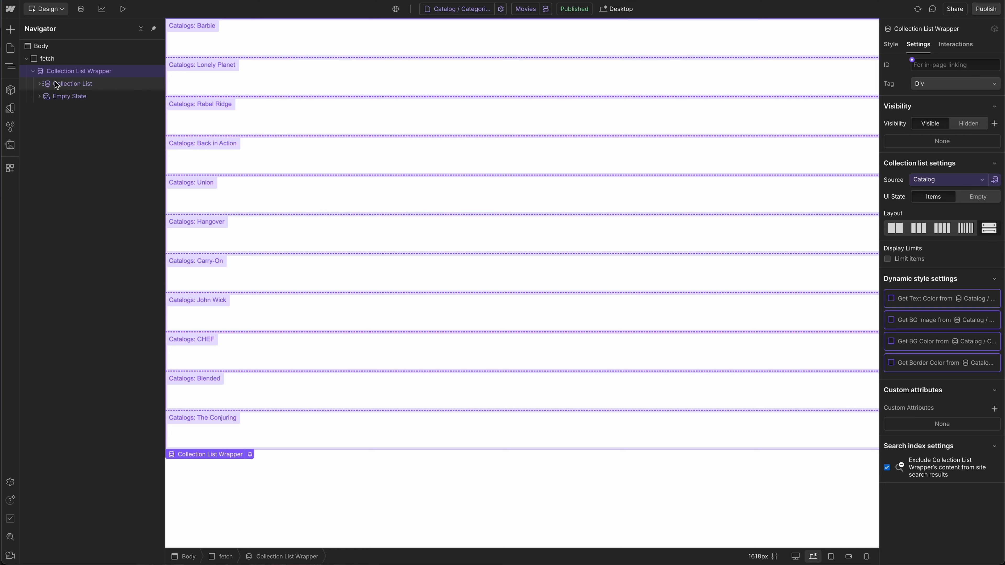
{"action": "left_click", "coordinate": [55, 83]}
{"action": "left_click", "coordinate": [526, 9]}
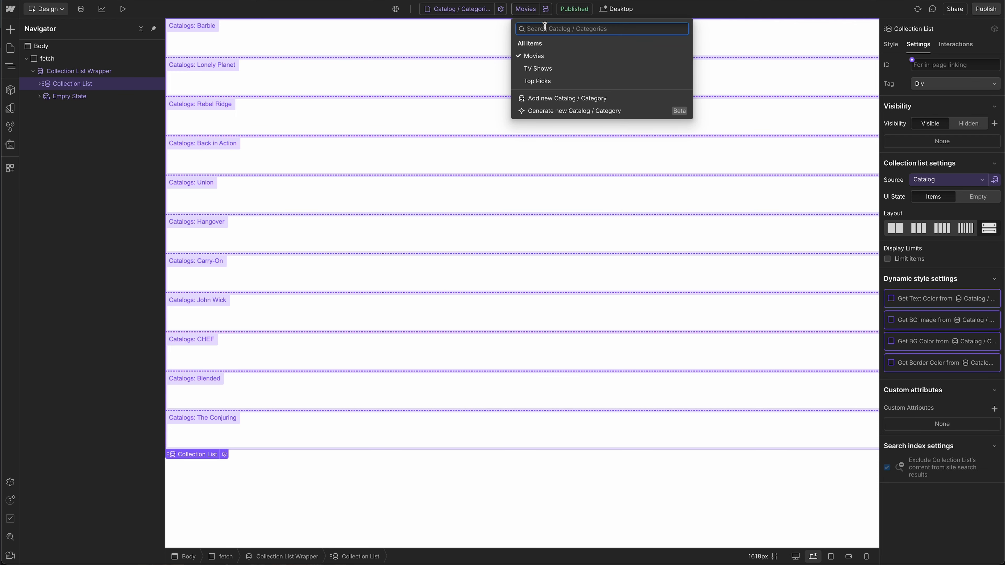
{"action": "left_click", "coordinate": [547, 70]}
{"action": "left_click", "coordinate": [525, 9]}
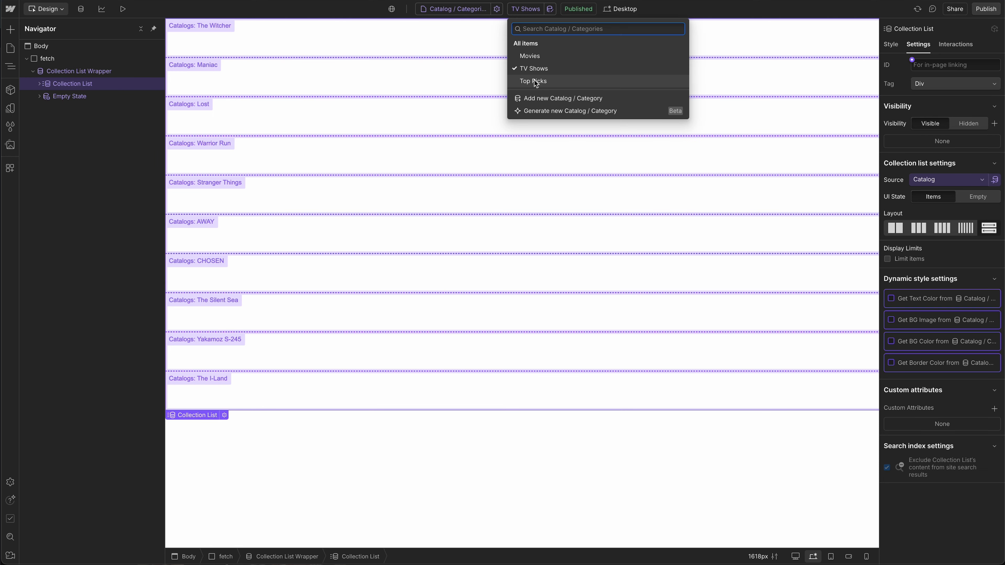
{"action": "left_click", "coordinate": [535, 82]}
Apply the existing class list--catalog card to the Collection List.
{"action": "left_click", "coordinate": [332, 38]}
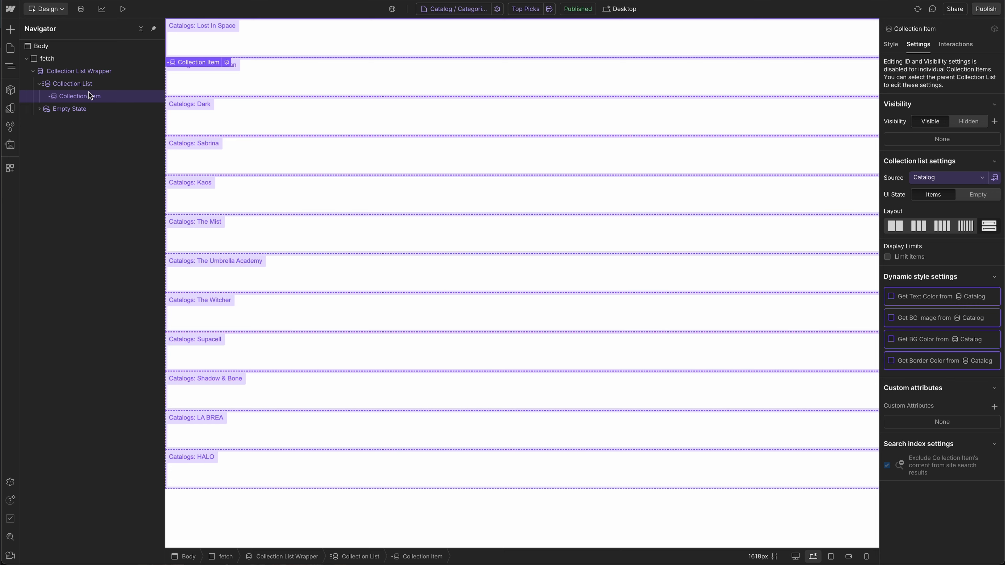
{"action": "left_click", "coordinate": [60, 83]}
{"action": "left_click", "coordinate": [890, 44]}
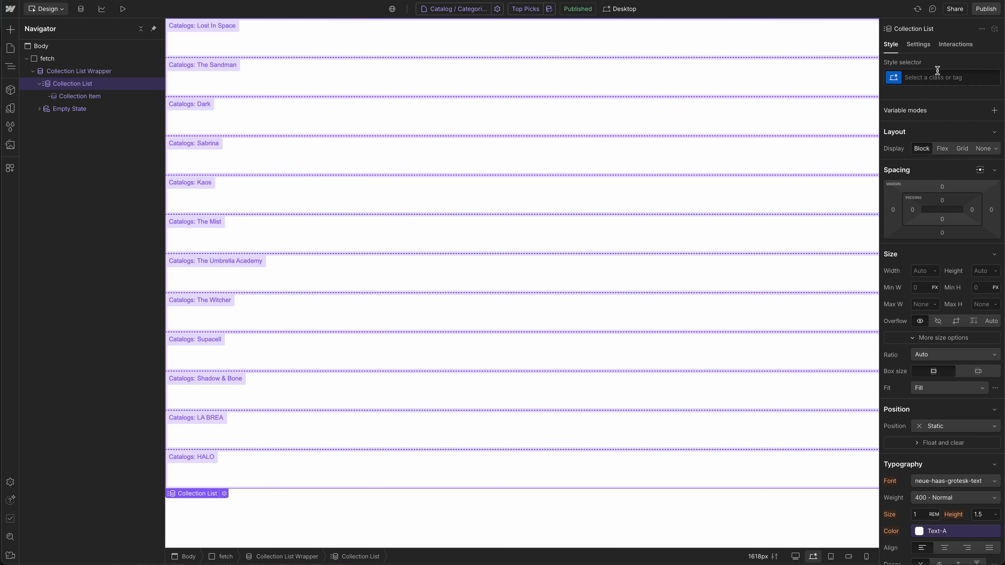
{"action": "left_click", "coordinate": [937, 72]}
{"action": "type", "text": "list"}
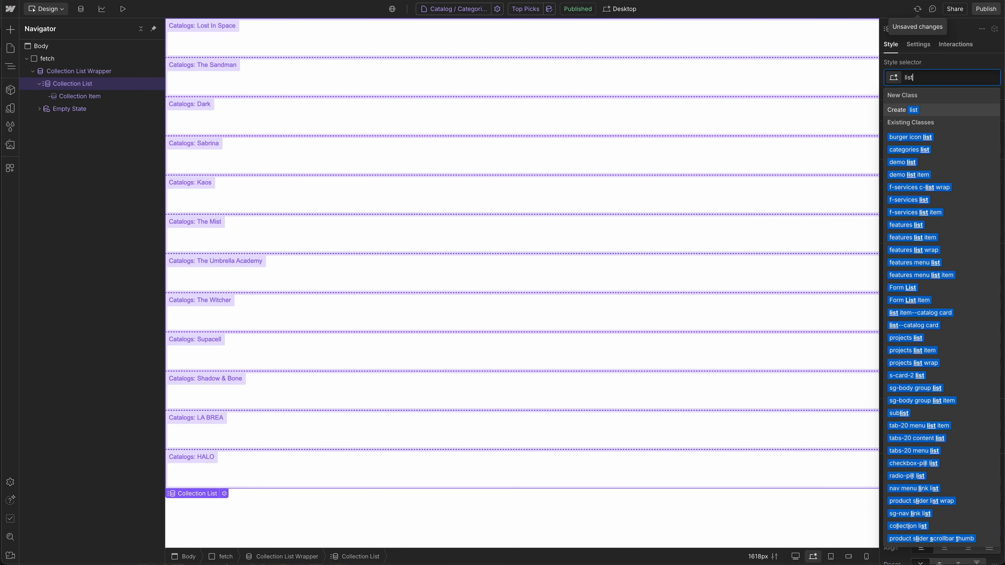
{"action": "type", "text": "--"}
{"action": "key", "text": "Down"}
{"action": "key", "text": "Return"}
Add a div block inside the Collection Item and give it the existing class catalog card.
{"action": "left_click", "coordinate": [249, 32]}
{"action": "key", "text": "a"}
{"action": "left_click", "coordinate": [48, 234]}
{"action": "left_click", "coordinate": [923, 78]}
{"action": "type", "text": "catalog"}
{"action": "key", "text": "Down"}
{"action": "key", "text": "Return"}
Nest another div block inside the catalog card and give it the class catalog card visual.
{"action": "left_click", "coordinate": [12, 28]}
{"action": "left_click", "coordinate": [37, 239]}
{"action": "left_click", "coordinate": [930, 78]}
{"action": "type", "text": "ca"}
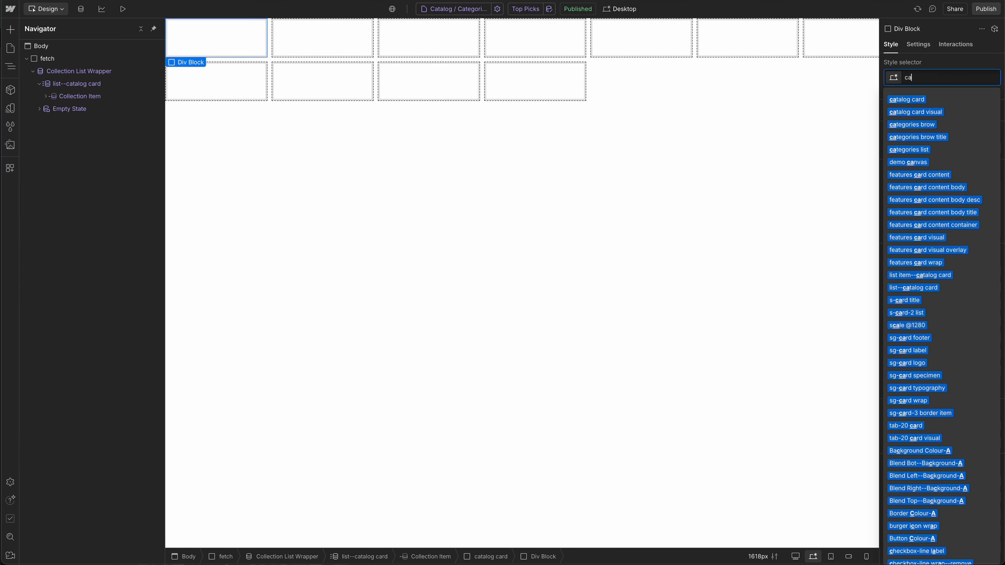
{"action": "type", "text": "ta"}
{"action": "key", "text": "Down"}
{"action": "key", "text": "Down"}
{"action": "key", "text": "Return"}
Insert an image inside the catalog card visual and apply the class image--cover.
{"action": "left_click", "coordinate": [11, 29]}
{"action": "scroll", "coordinate": [40, 491], "scroll_direction": "down", "scroll_amount": 1}
{"action": "left_click", "coordinate": [41, 517]}
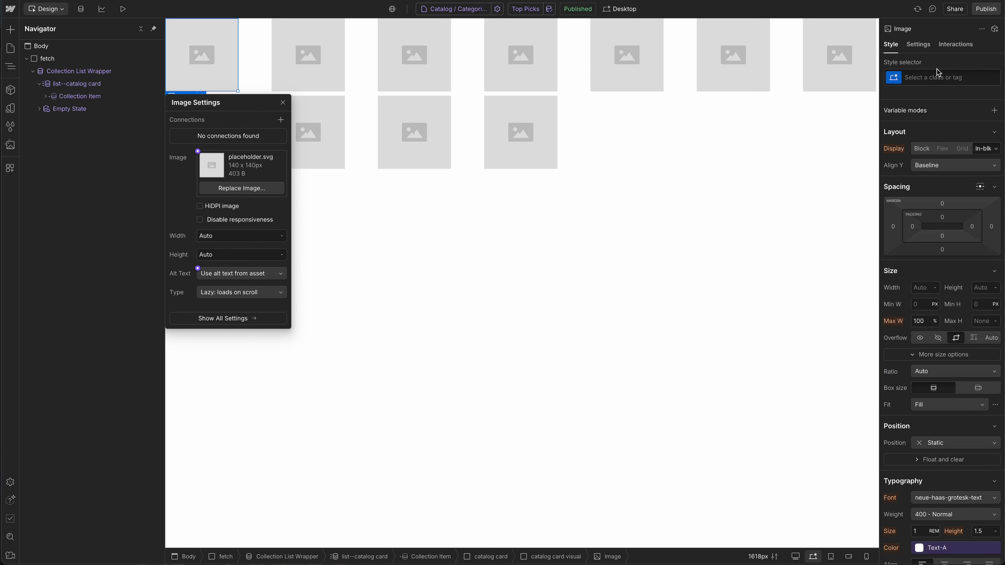
{"action": "left_click", "coordinate": [937, 76]}
{"action": "type", "text": "image--c"}
{"action": "key", "text": "Down"}
{"action": "key", "text": "Return"}
Connect the image's source to the image field of the Catalog collection.
{"action": "left_click", "coordinate": [918, 44]}
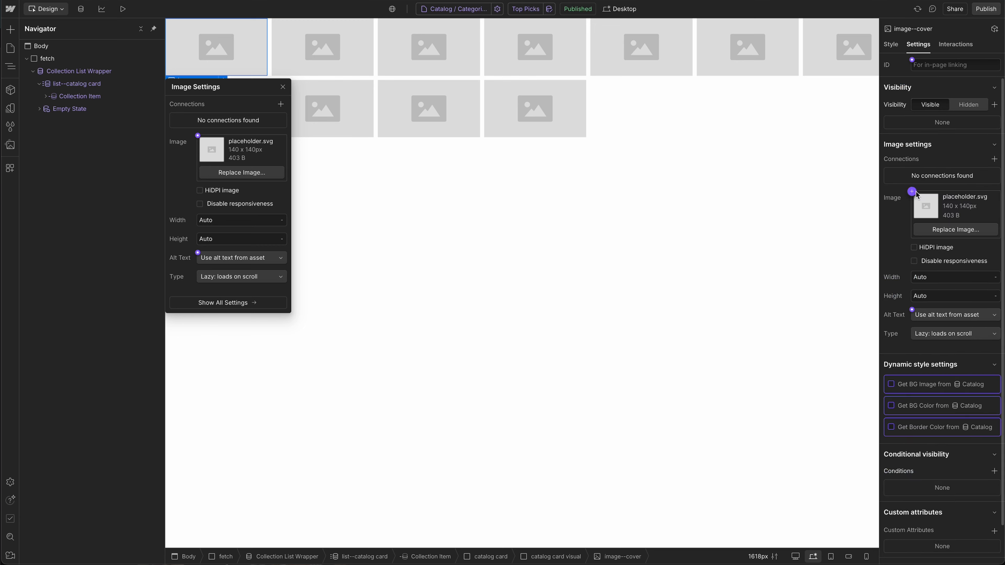
{"action": "left_click", "coordinate": [912, 192]}
{"action": "left_click", "coordinate": [949, 287]}
{"action": "left_click", "coordinate": [953, 301]}
Add a custom attribute named catalog-list to the fetch div that wraps the collection list.
{"action": "left_click", "coordinate": [65, 124]}
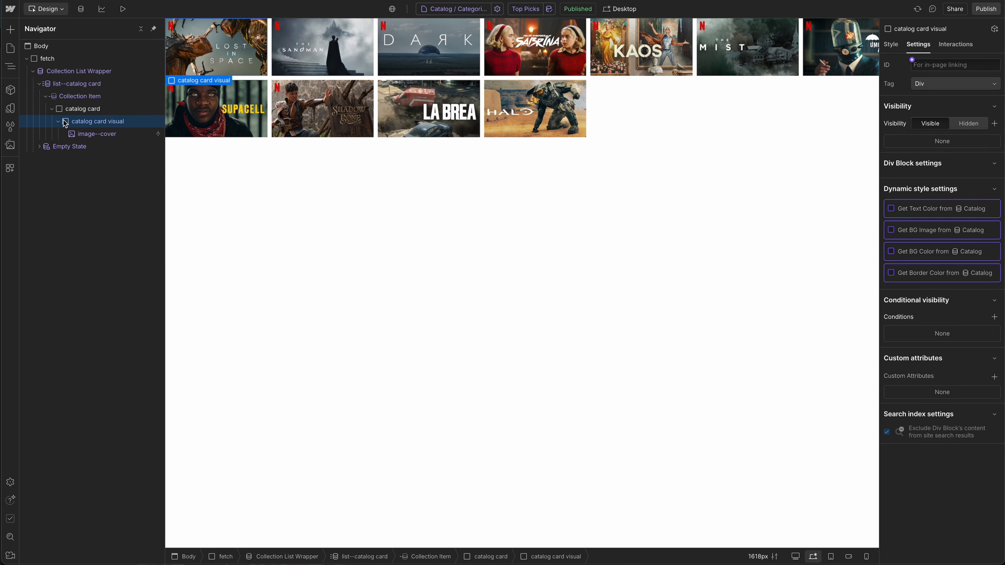
{"action": "left_click", "coordinate": [58, 121]}
{"action": "left_click", "coordinate": [77, 111]}
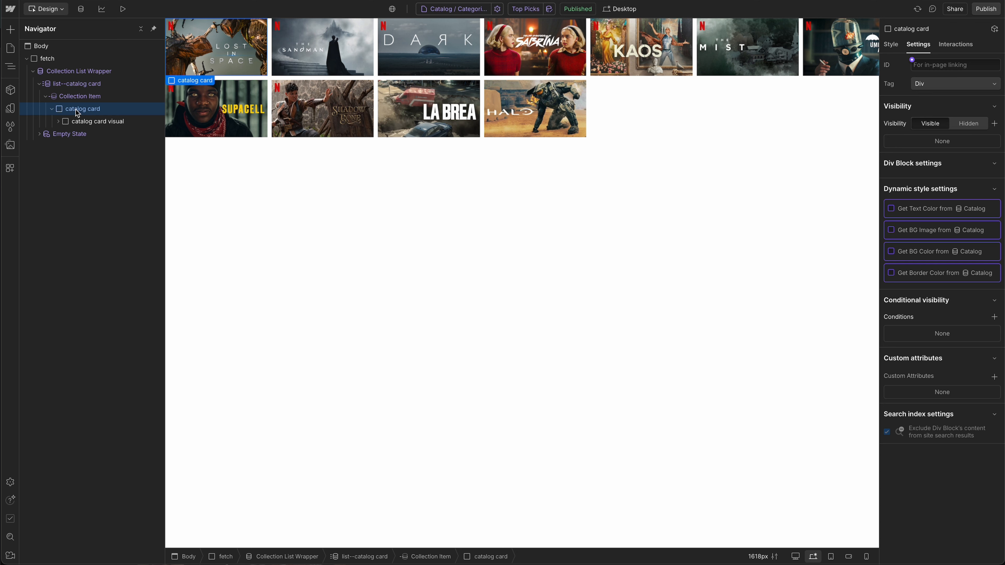
{"action": "left_click", "coordinate": [73, 62]}
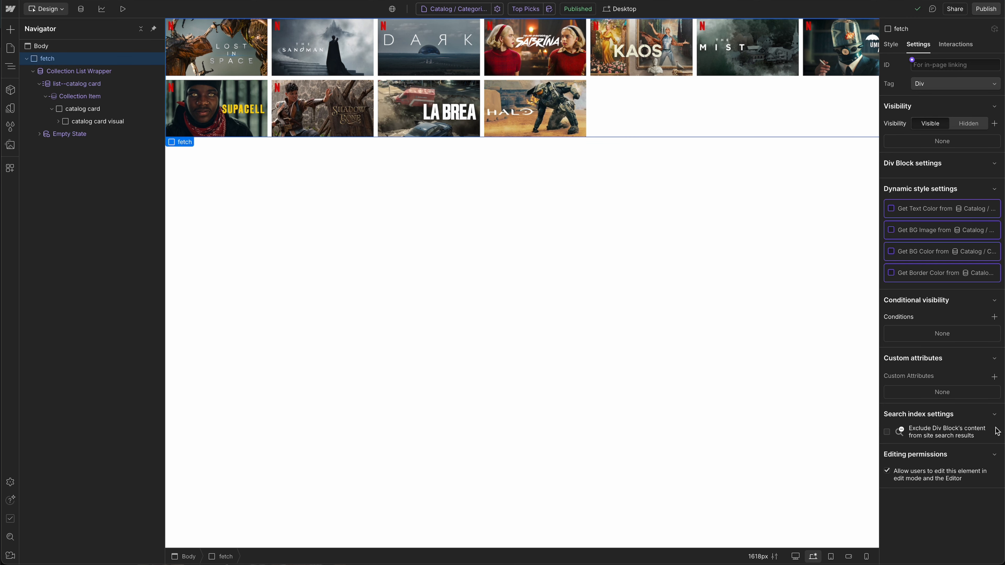
{"action": "left_click", "coordinate": [994, 376]}
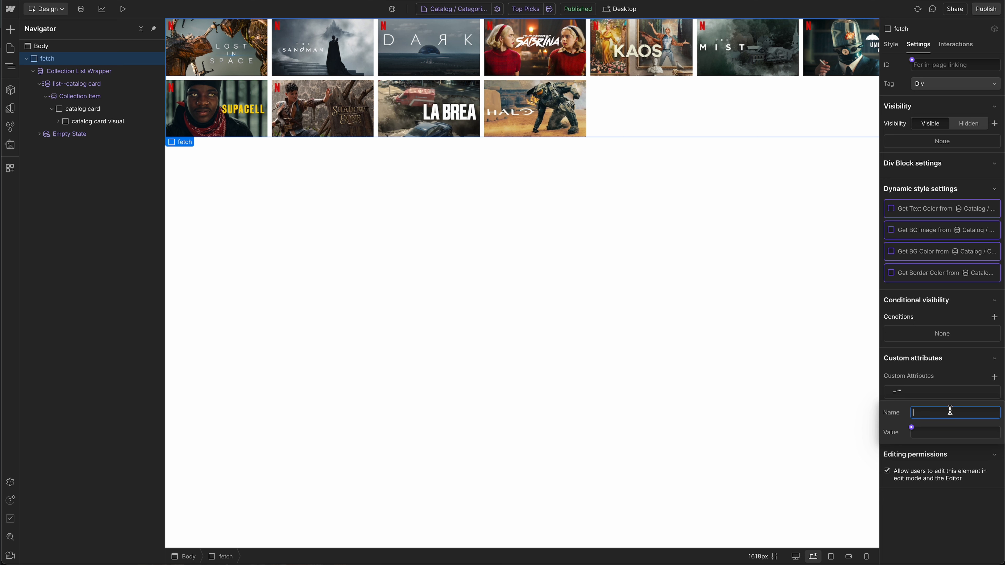
{"action": "type", "text": "catalog-"}
{"action": "key", "text": "BackSpace"}
{"action": "type", "text": "log-list"}
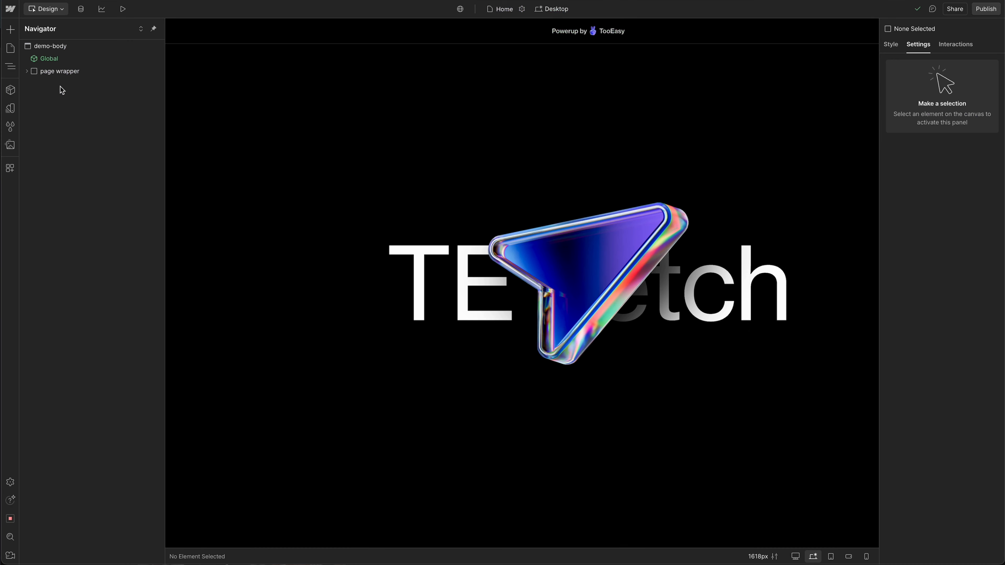
On the Home page, inspect the te-fetch-target attribute of the Div Block under the TV Shows heading.
{"action": "left_click", "coordinate": [11, 67]}
{"action": "scroll", "coordinate": [353, 297], "scroll_direction": "down", "scroll_amount": 20}
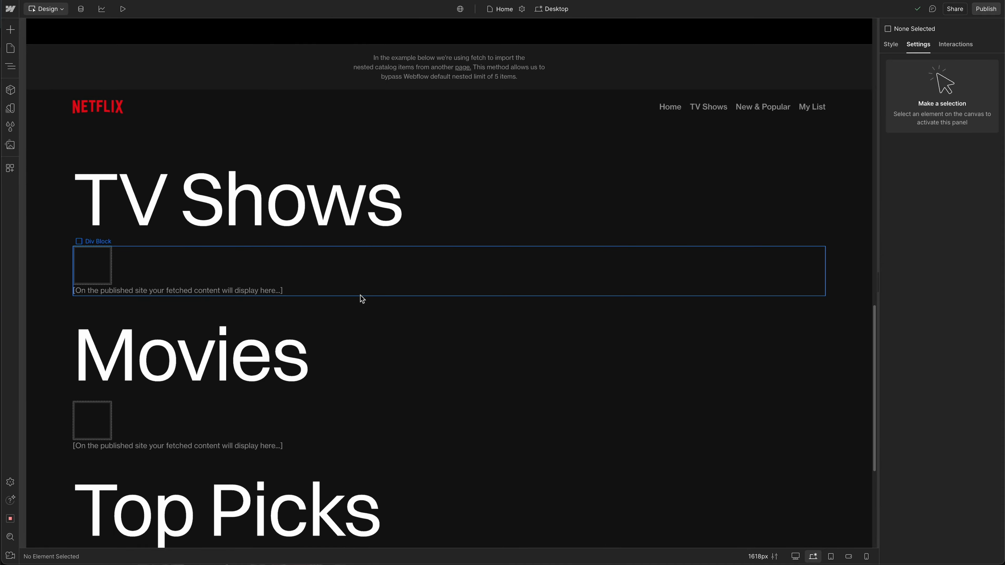
{"action": "left_click", "coordinate": [109, 213]}
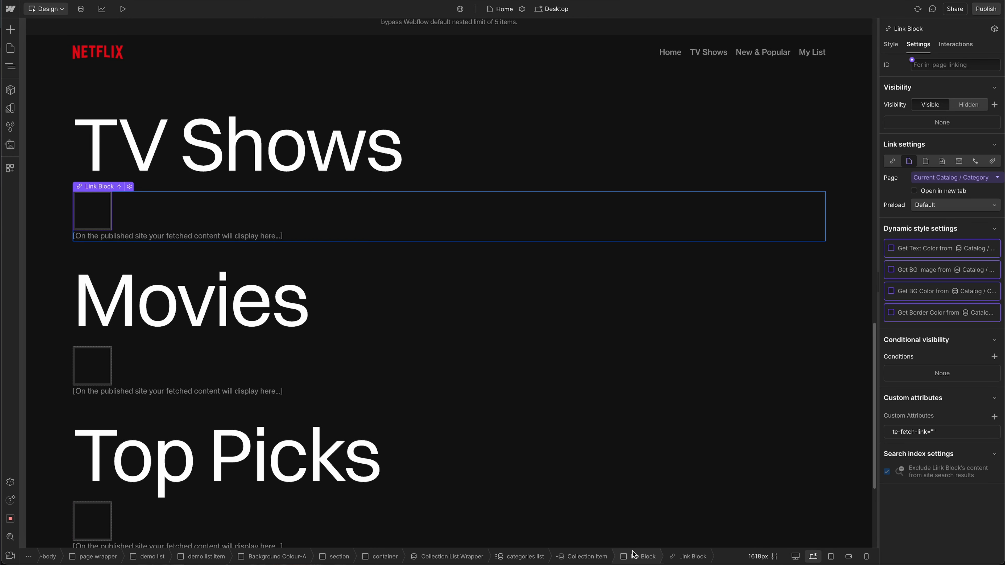
{"action": "left_click", "coordinate": [637, 560]}
{"action": "left_click", "coordinate": [937, 407]}
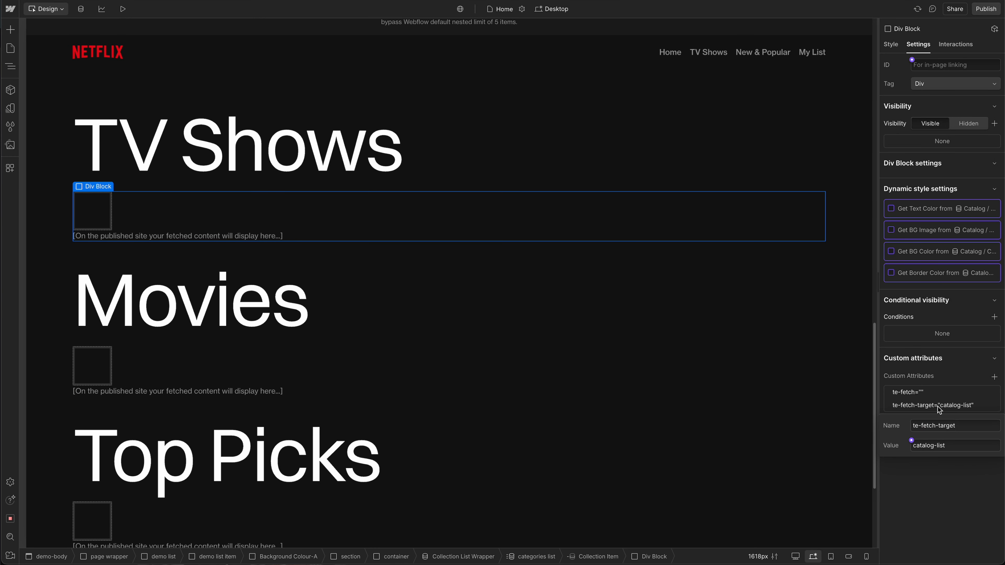
{"action": "left_click_drag", "start_coordinate": [955, 445], "coordinate": [903, 447]}
{"action": "left_click", "coordinate": [949, 459]}
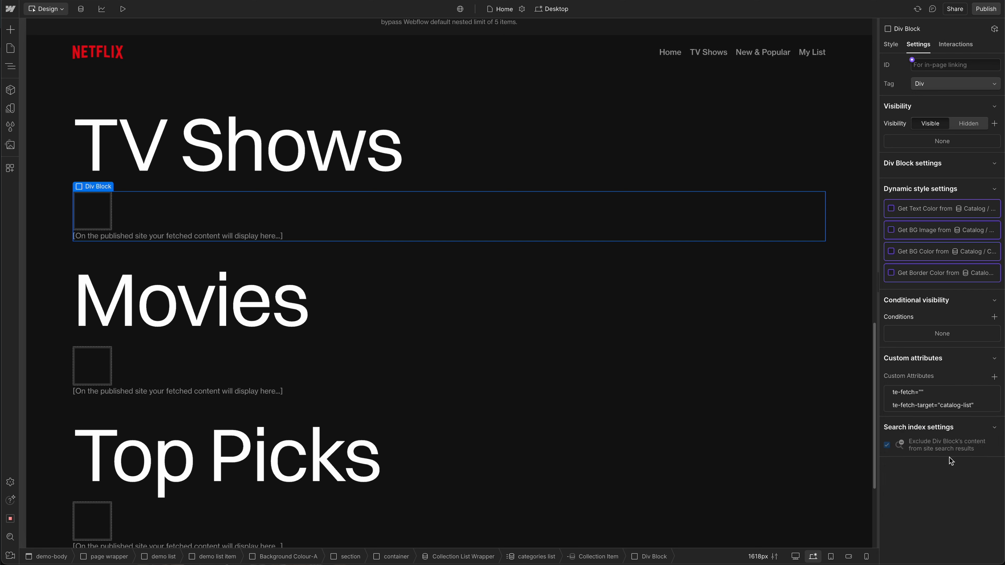
{"action": "left_click", "coordinate": [494, 93]}
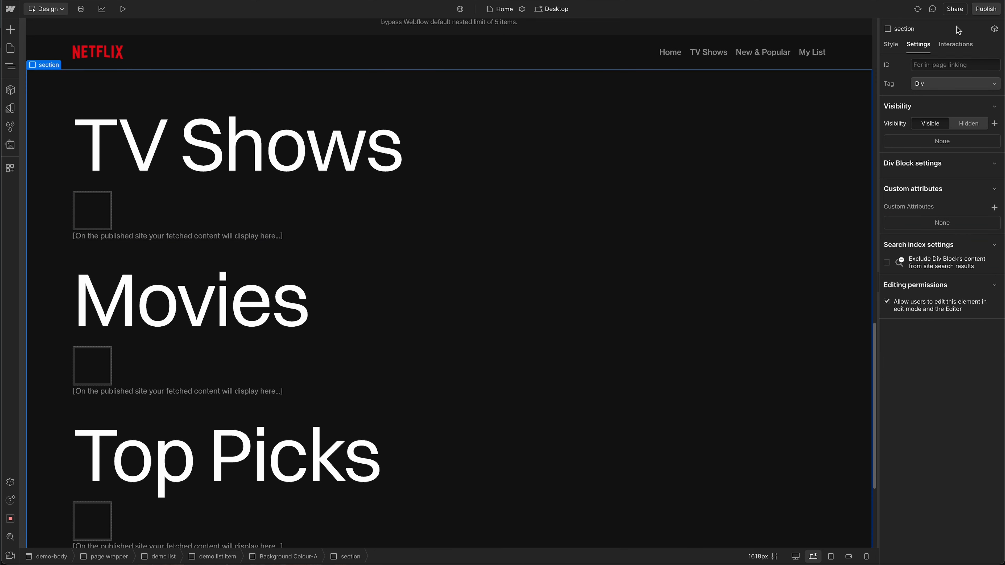
Publish the site to the tooeasy-fetch.webflow.io staging domain and open the published site.
{"action": "left_click", "coordinate": [986, 10]}
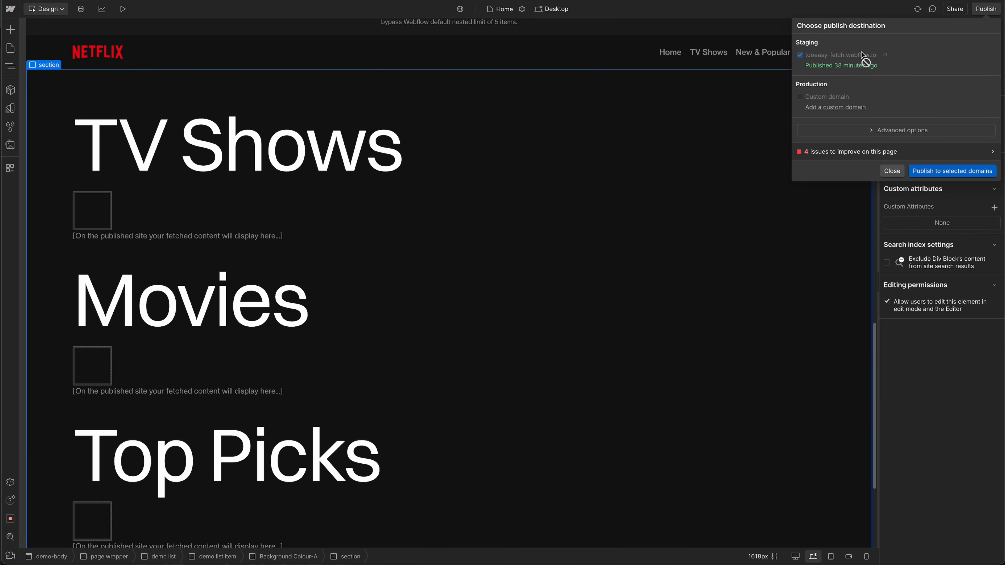
{"action": "left_click", "coordinate": [950, 177]}
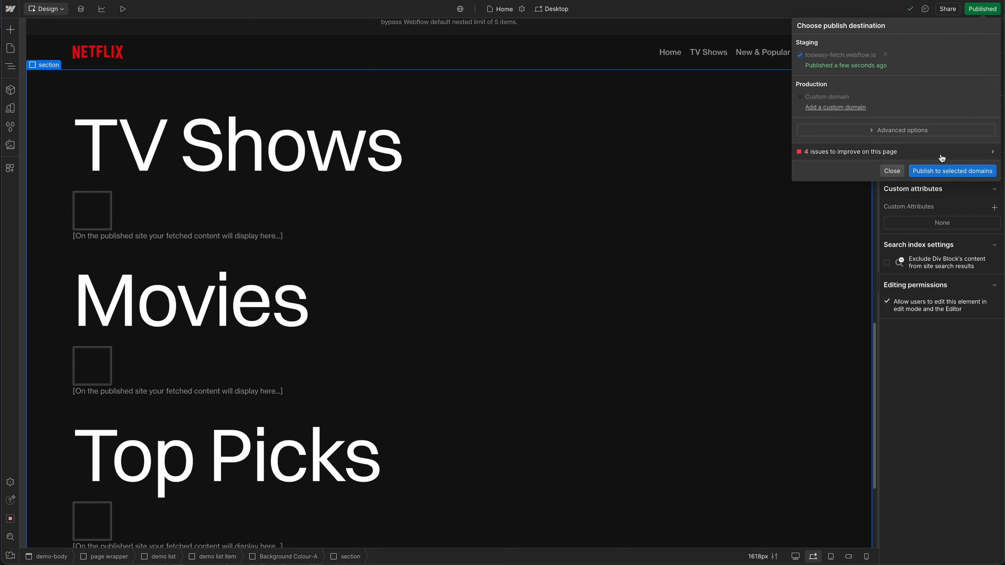
{"action": "left_click", "coordinate": [885, 55]}
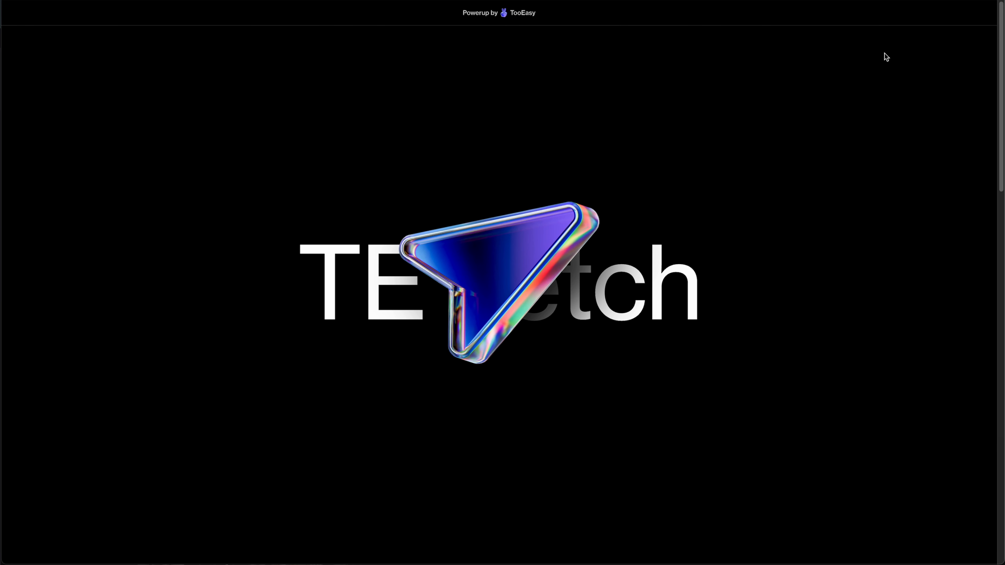
Review the fetched catalog items under TV Shows, Movies and Top Picks on the published Home page.
{"action": "scroll", "coordinate": [783, 315], "scroll_direction": "down", "scroll_amount": 10}
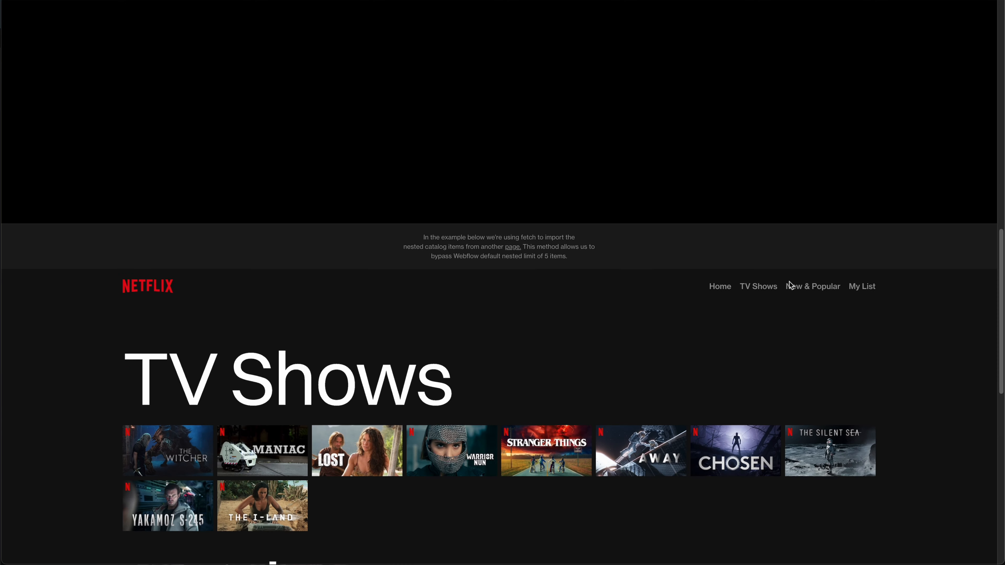
{"action": "scroll", "coordinate": [789, 282], "scroll_direction": "down", "scroll_amount": 8}
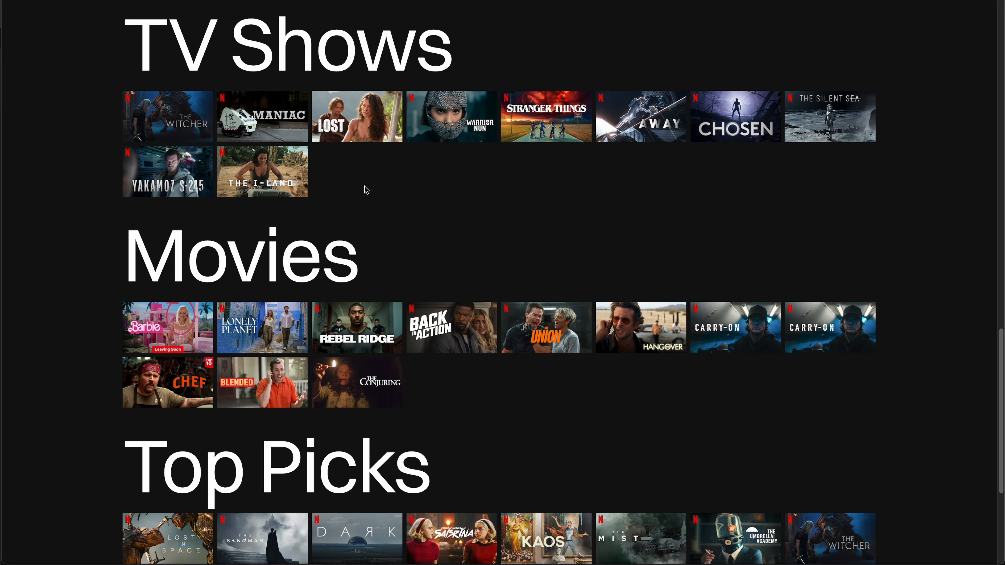
{"action": "scroll", "coordinate": [373, 214], "scroll_direction": "down", "scroll_amount": 3}
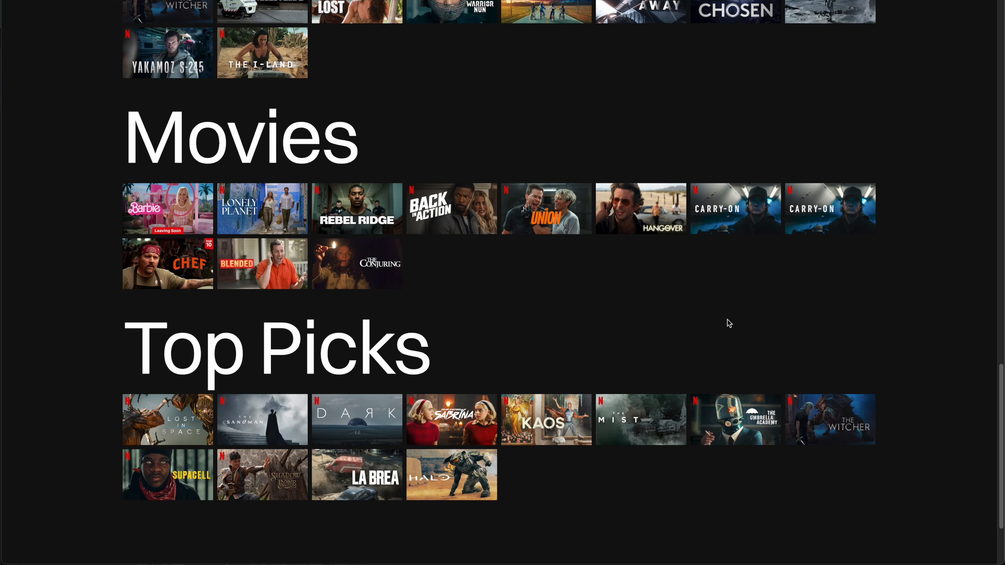
{"action": "scroll", "coordinate": [729, 323], "scroll_direction": "down", "scroll_amount": 3}
{"action": "scroll", "coordinate": [752, 328], "scroll_direction": "up", "scroll_amount": 7}
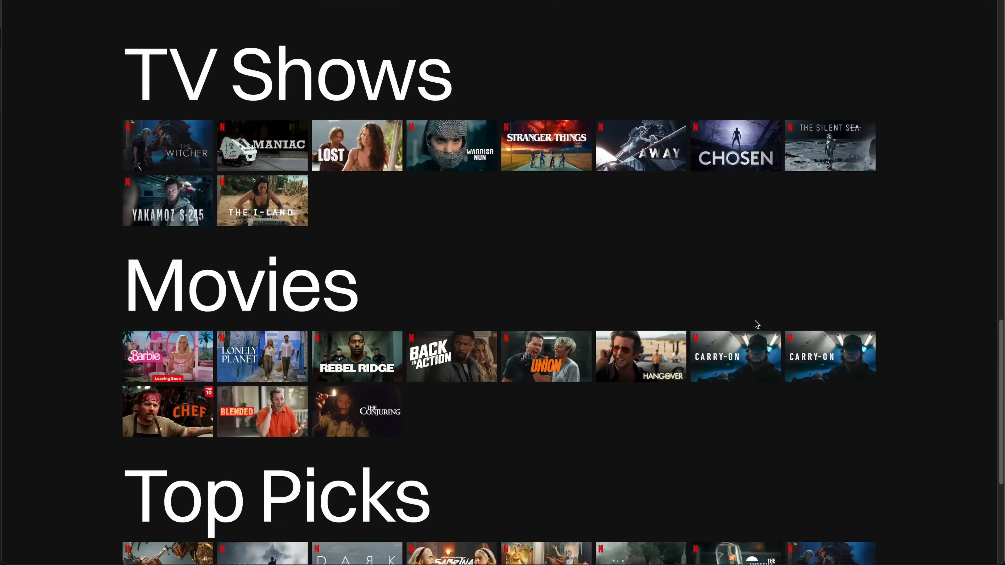
{"action": "scroll", "coordinate": [755, 321], "scroll_direction": "up", "scroll_amount": 2}
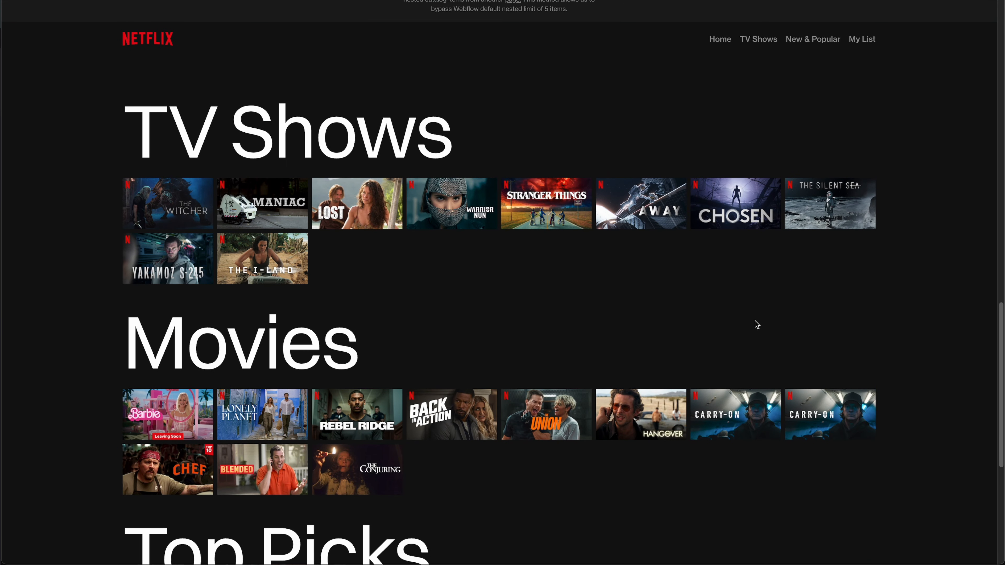